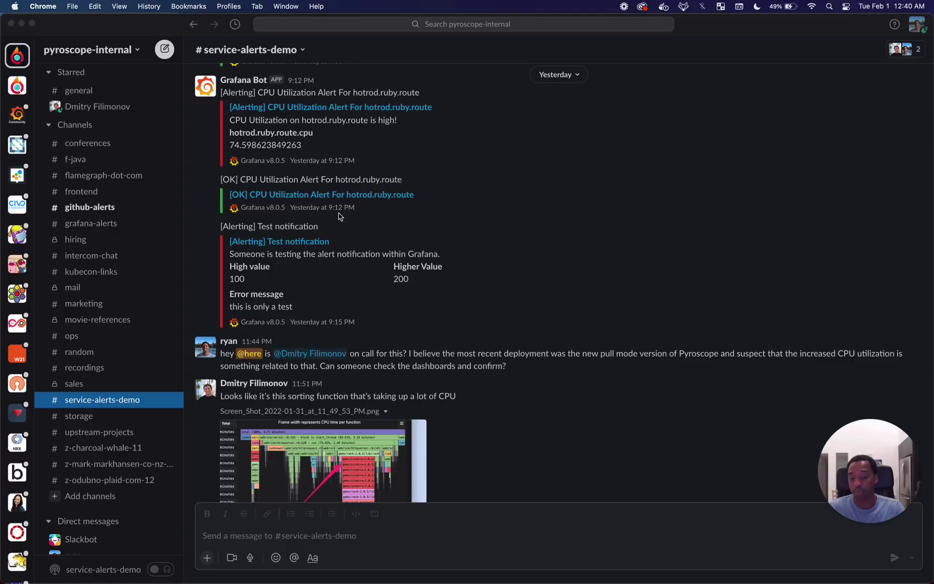
- Select the High value 100 in the test alert, then scroll down the channel
double_click(247, 280)
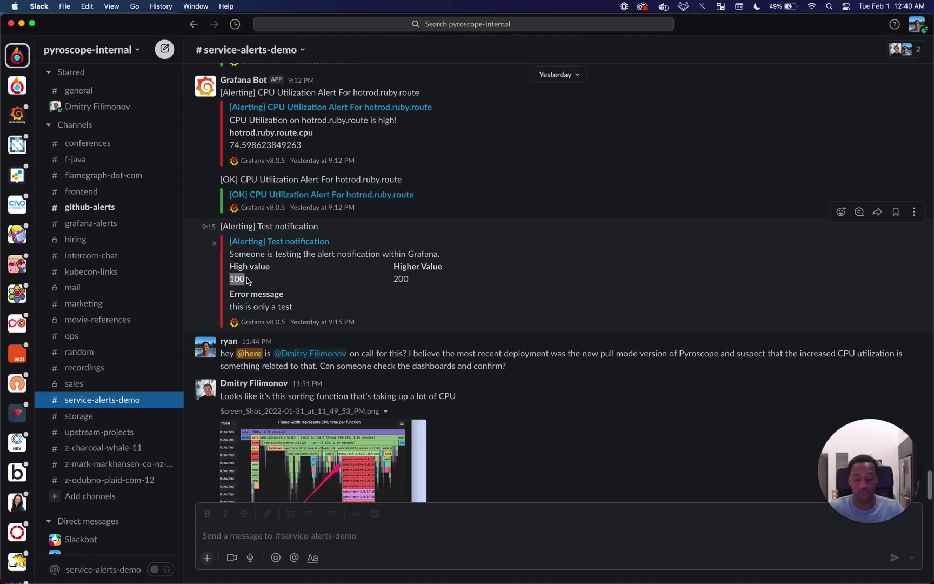
click(296, 275)
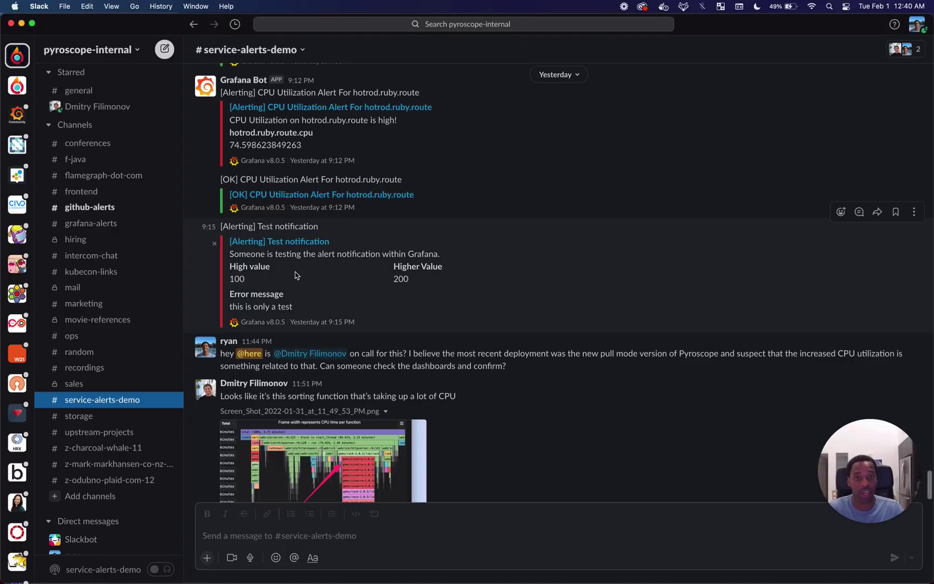
scroll(391, 350, down, 2)
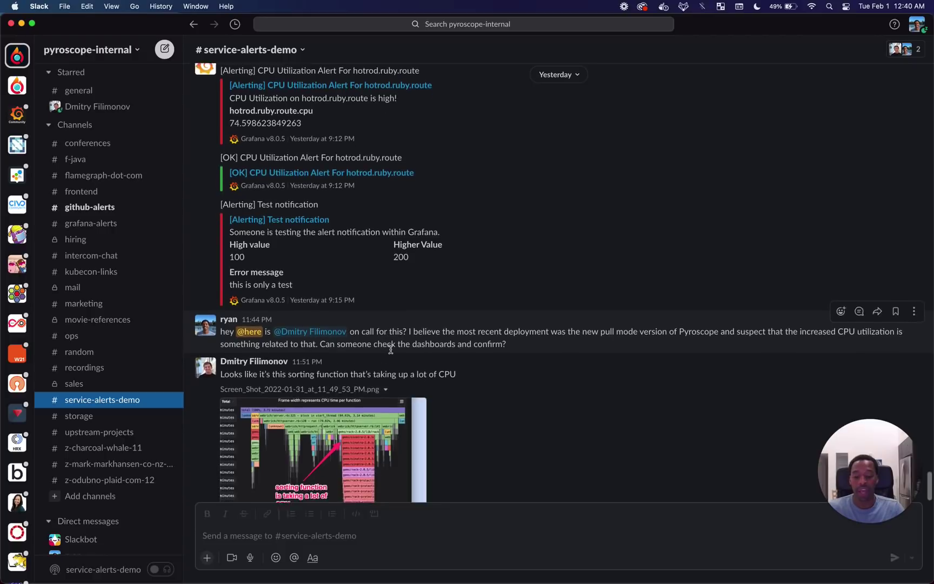
scroll(391, 350, down, 4)
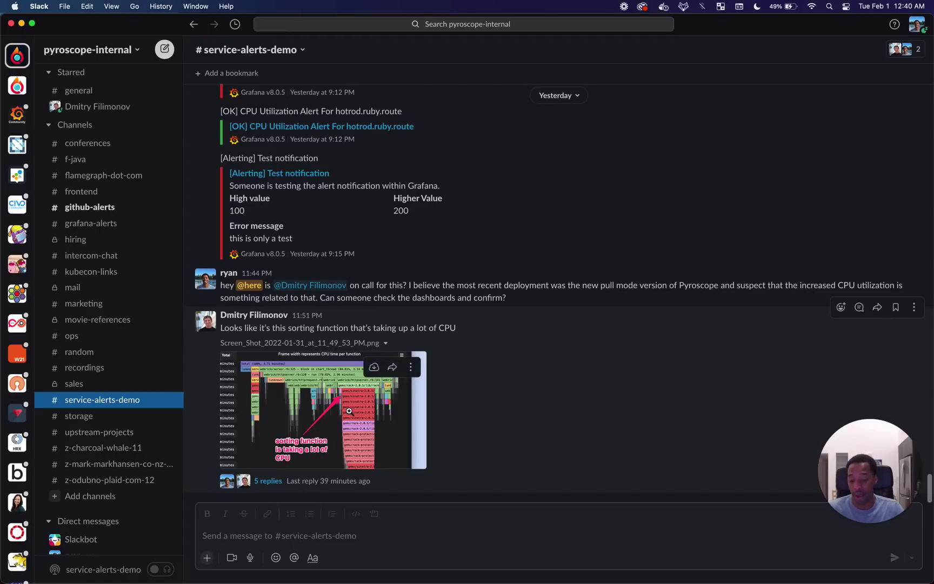
- View the CPU screenshot and the thread's 11.55.23 screenshot full size, then close the viewer
click(349, 410)
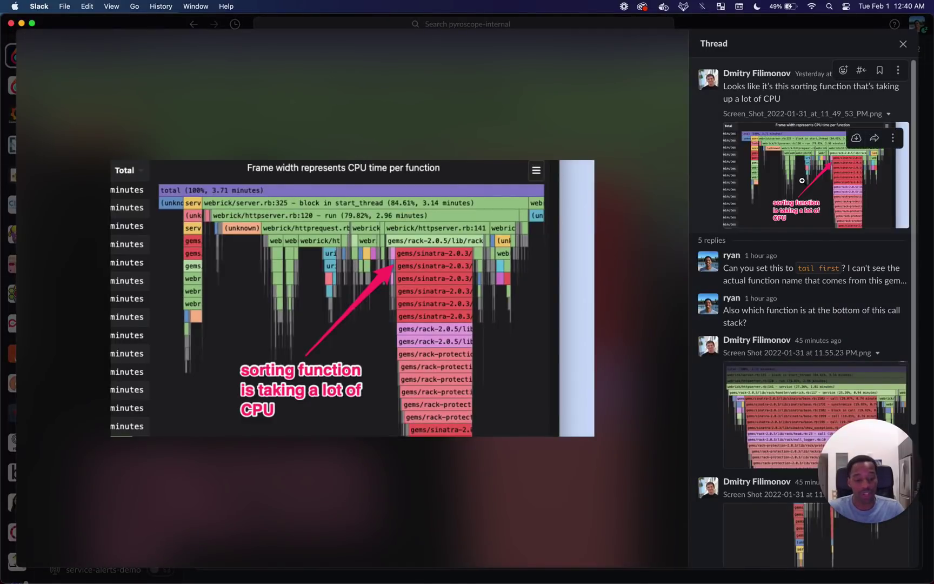
scroll(802, 180, down, 5)
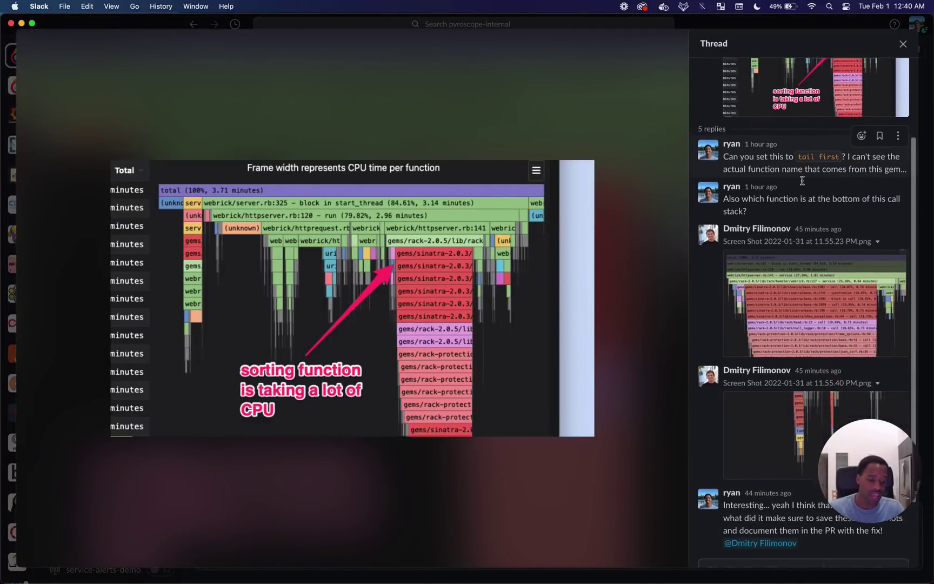
scroll(794, 227, down, 3)
scroll(788, 268, up, 3)
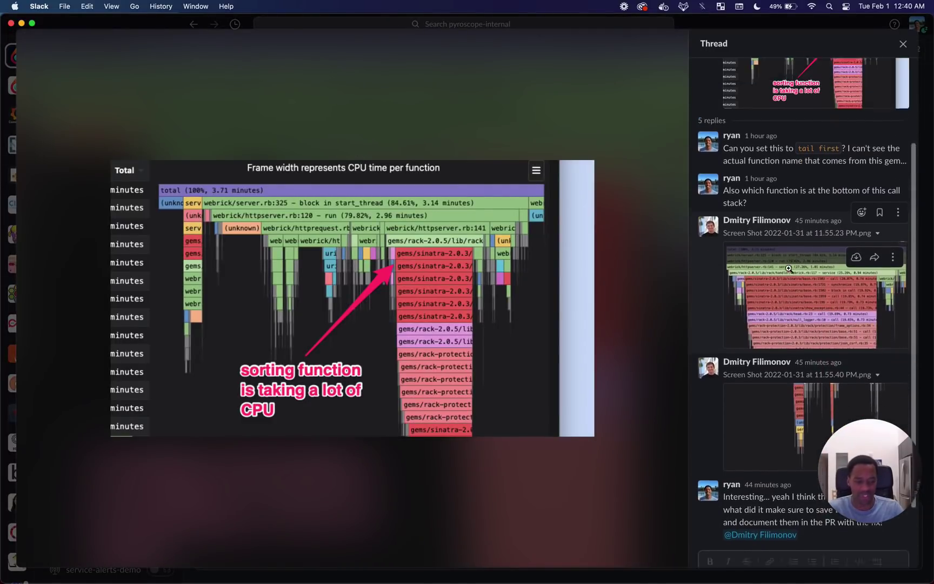
scroll(788, 268, up, 2)
scroll(795, 249, down, 5)
click(801, 223)
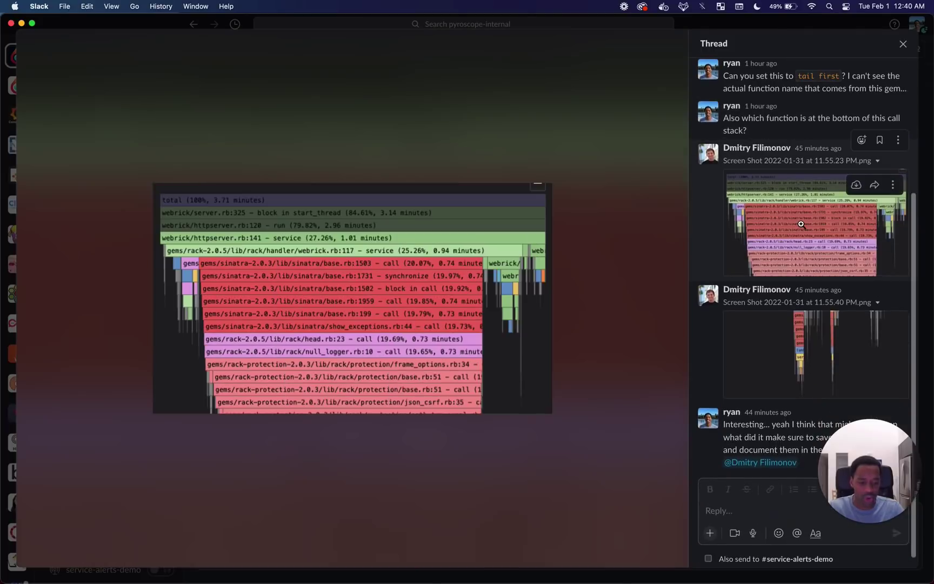
click(902, 46)
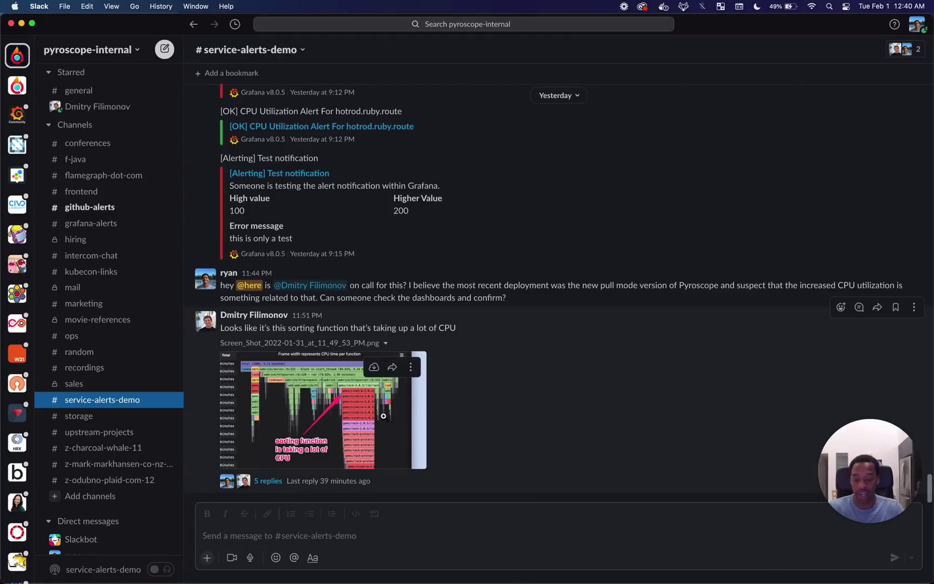
- Send the /profile command to Pyroscope from the channel message box
click(304, 542)
text(/prof)
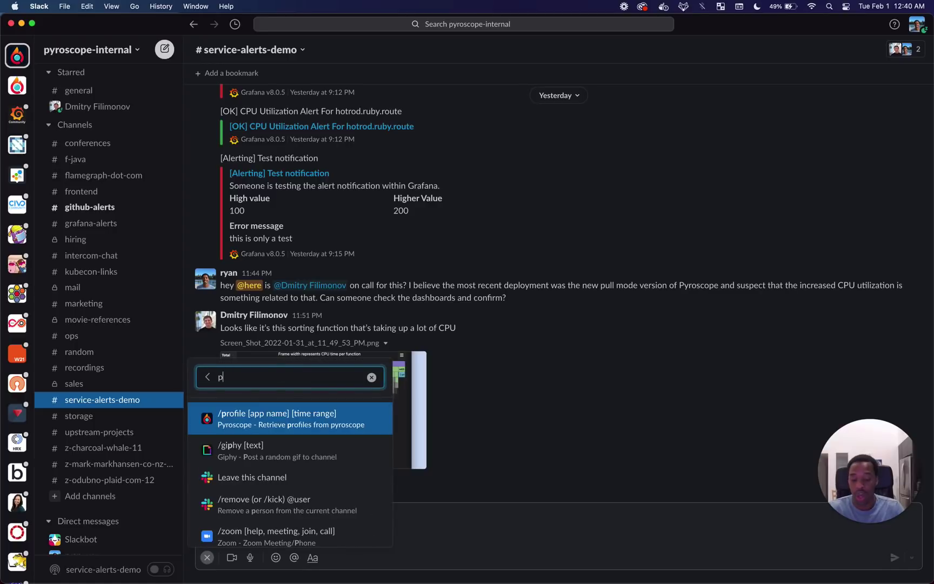
key(Return)
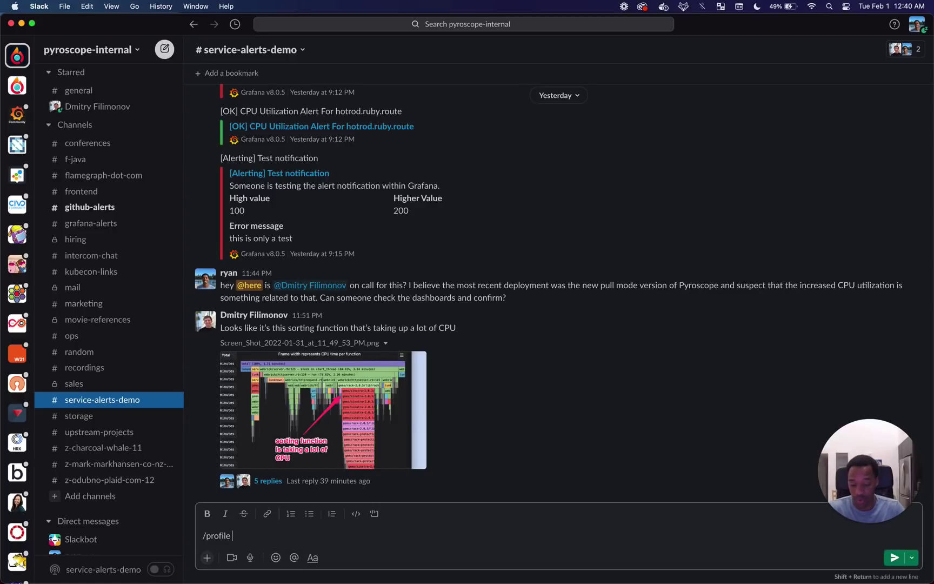
key(Return)
- Choose hotrod.ruby.route.cpu as the app and Last 5 mins as the time range
click(257, 444)
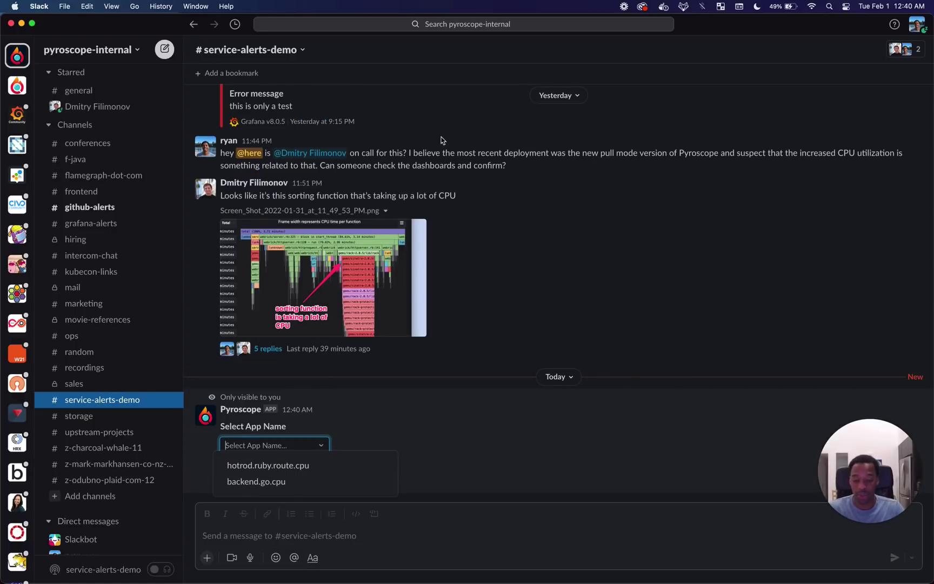
scroll(432, 146, up, 6)
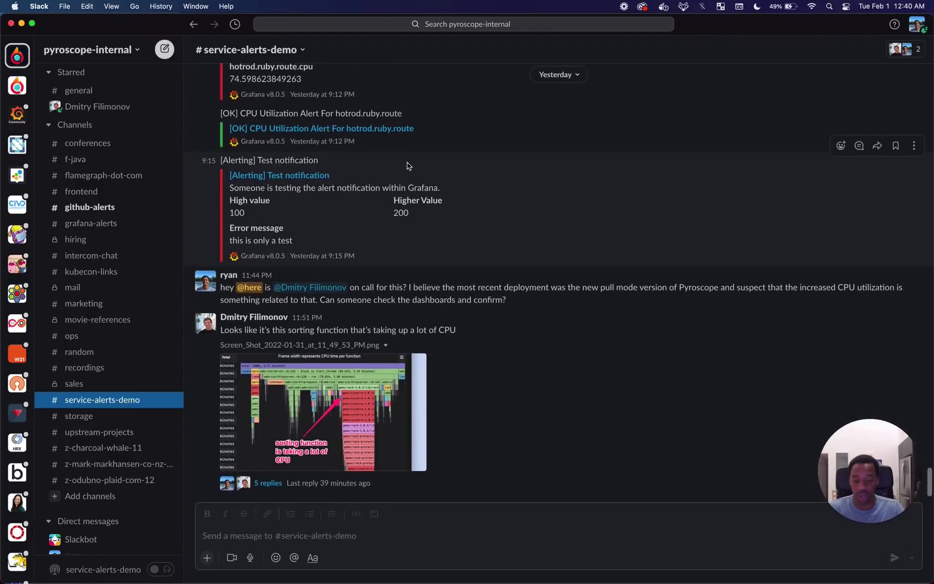
scroll(375, 151, down, 6)
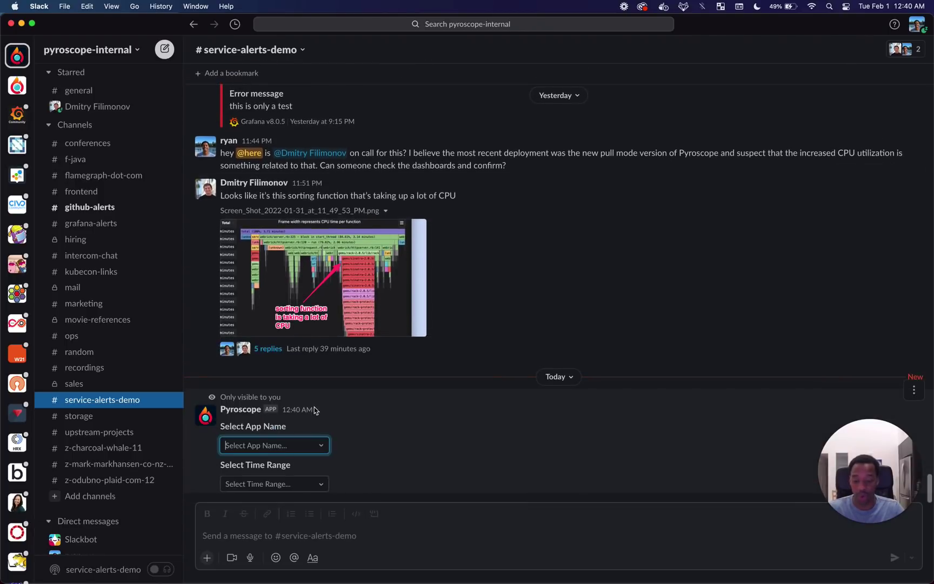
click(298, 444)
click(298, 466)
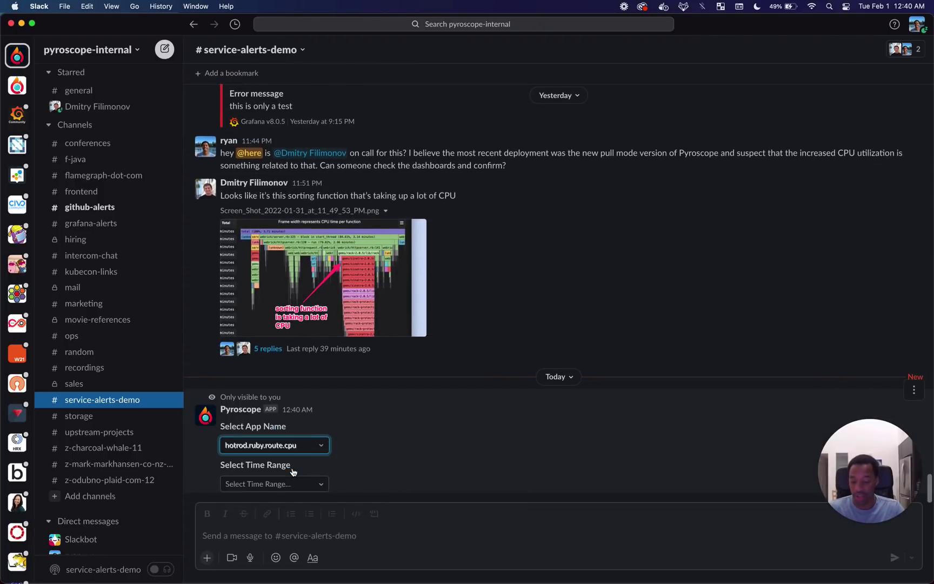
click(318, 486)
click(302, 504)
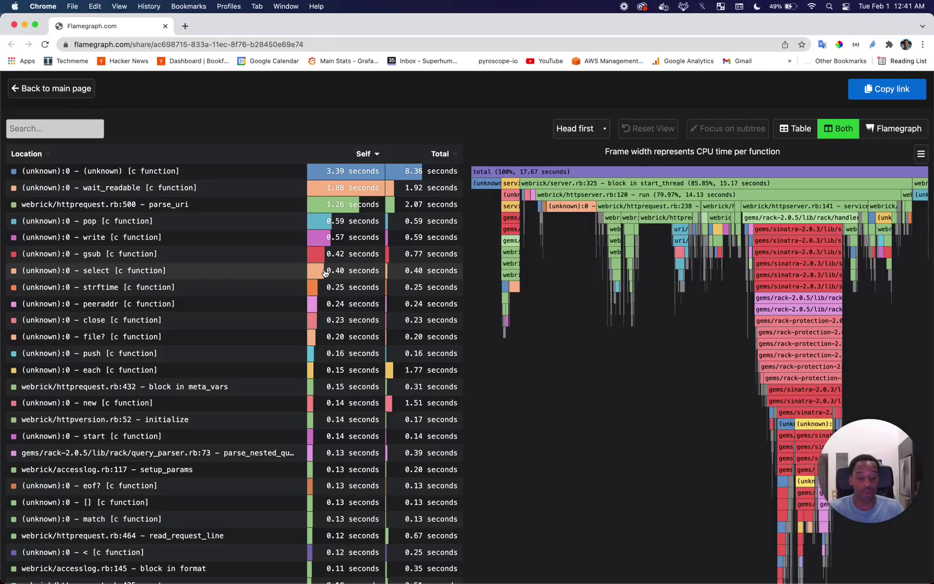
- Zoom the flamegraph into sinatra base.rb:1503, show_exceptions.rb:44, then base.rb:1088 frames
mouse_move(806, 291)
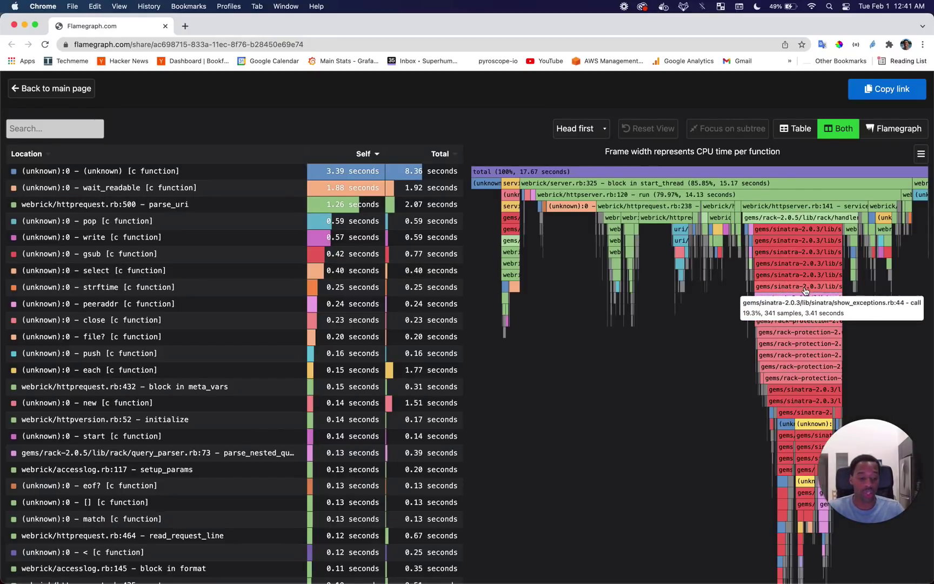
click(807, 231)
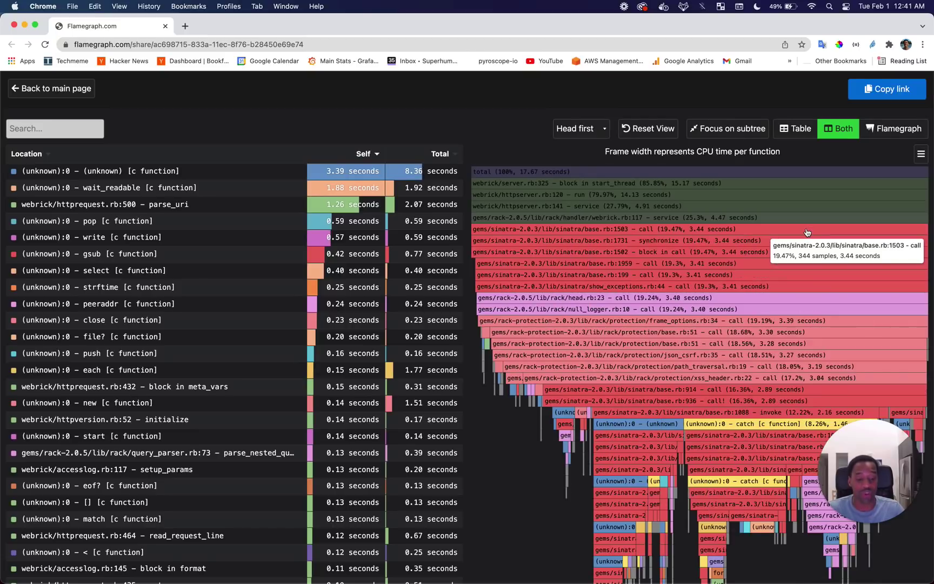
click(735, 286)
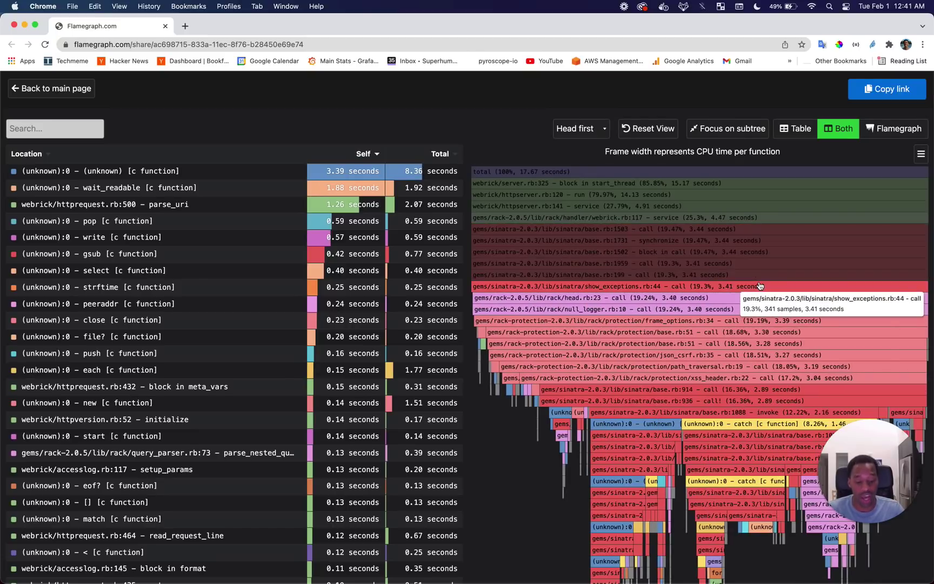
click(741, 416)
- Toggle the Table, Flamegraph and Both views, then close the flamegraph tab
click(795, 128)
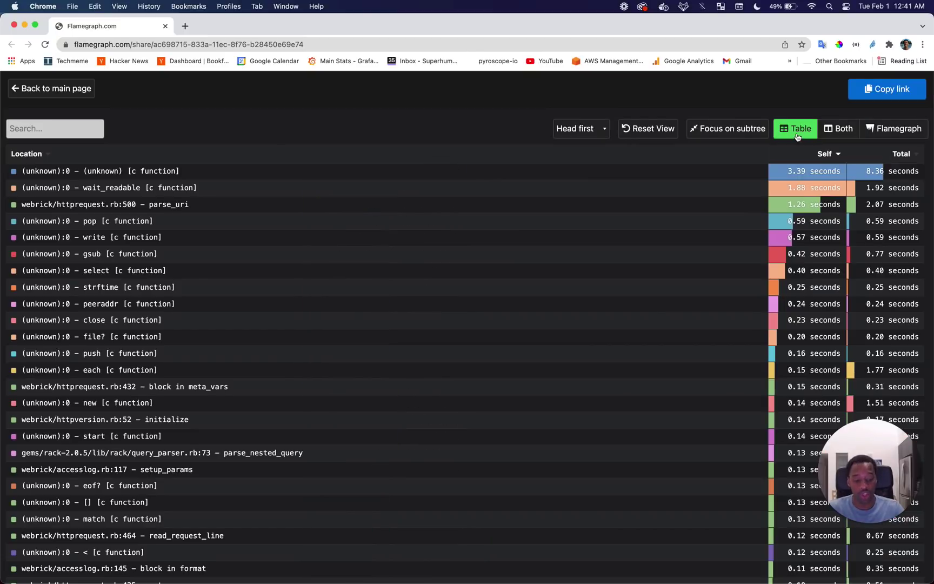
click(874, 128)
click(838, 128)
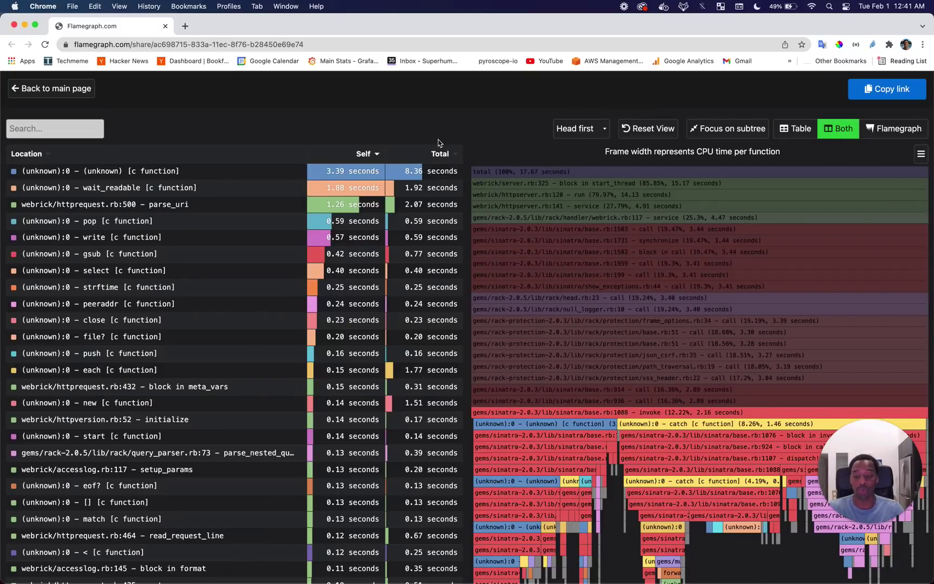
click(166, 26)
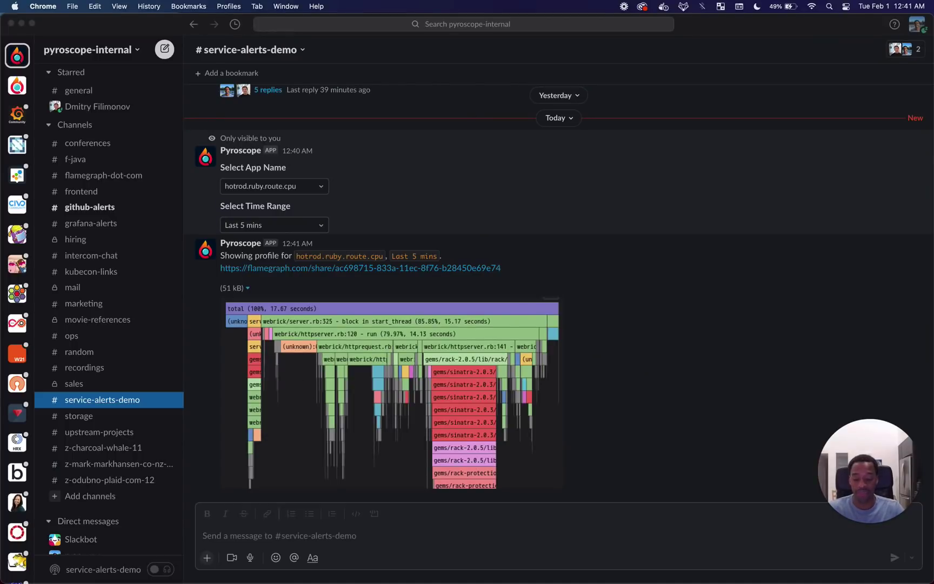
- Post after-mergesort.rb to the channel, accept Pyroscope's profiling offer, and open the results thread
key(super+Tab)
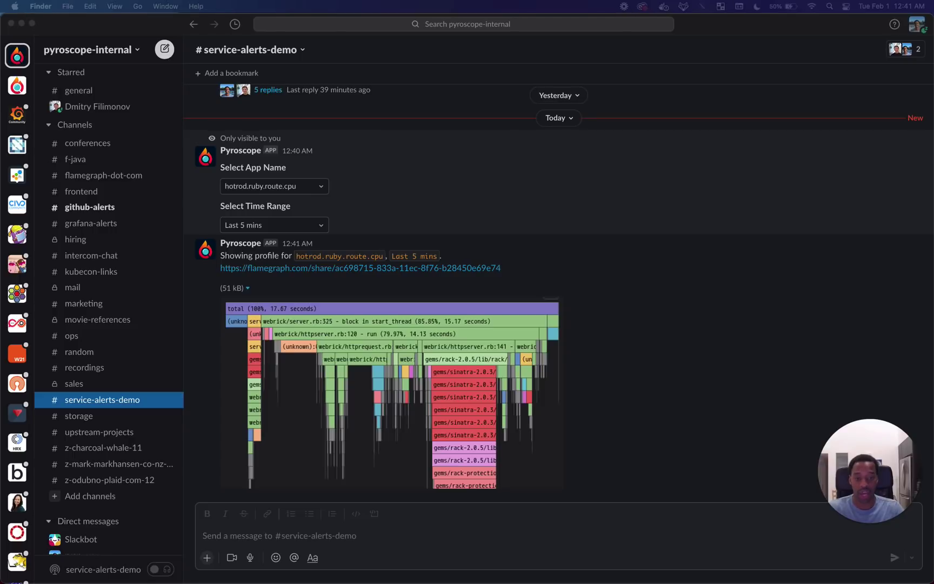
drag(262, 411, 276, 515)
click(252, 489)
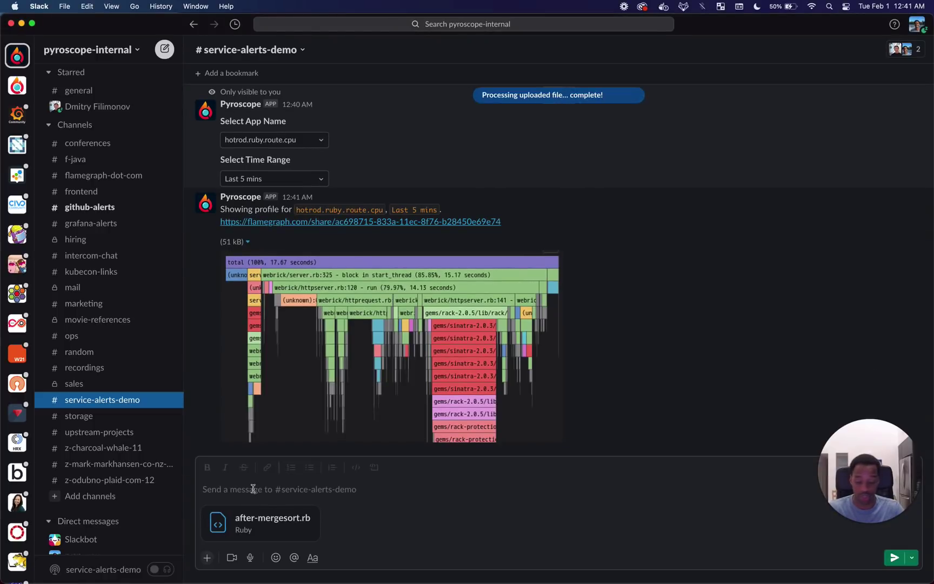
key(Return)
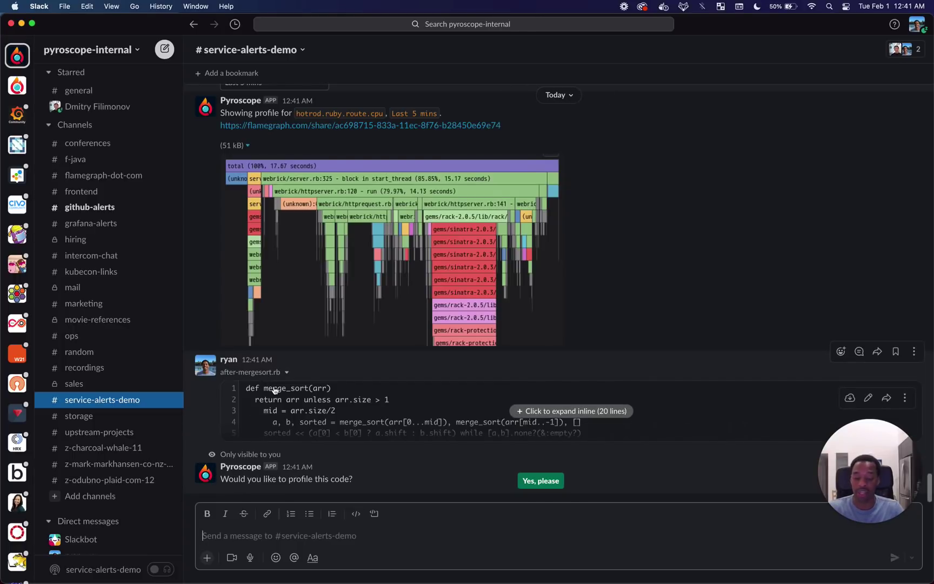
click(557, 480)
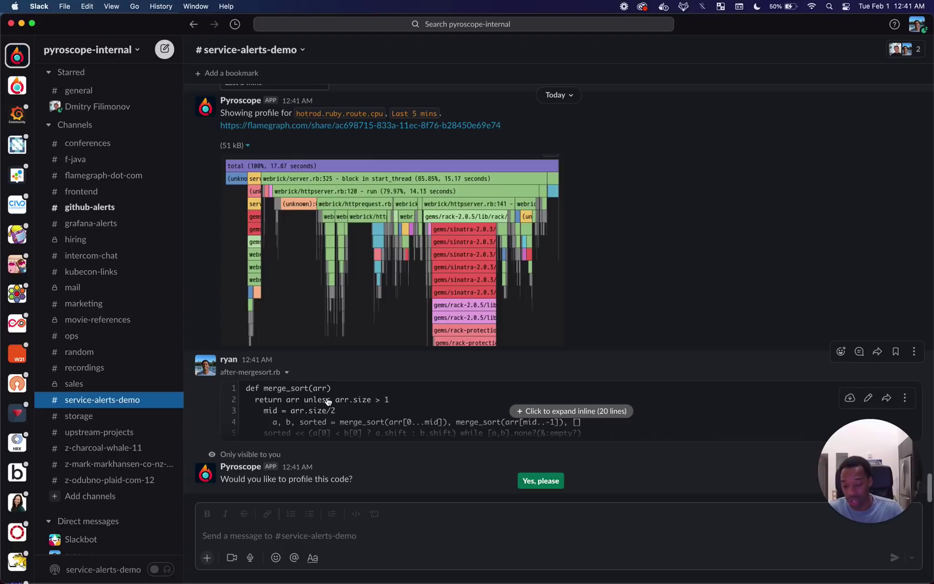
click(303, 432)
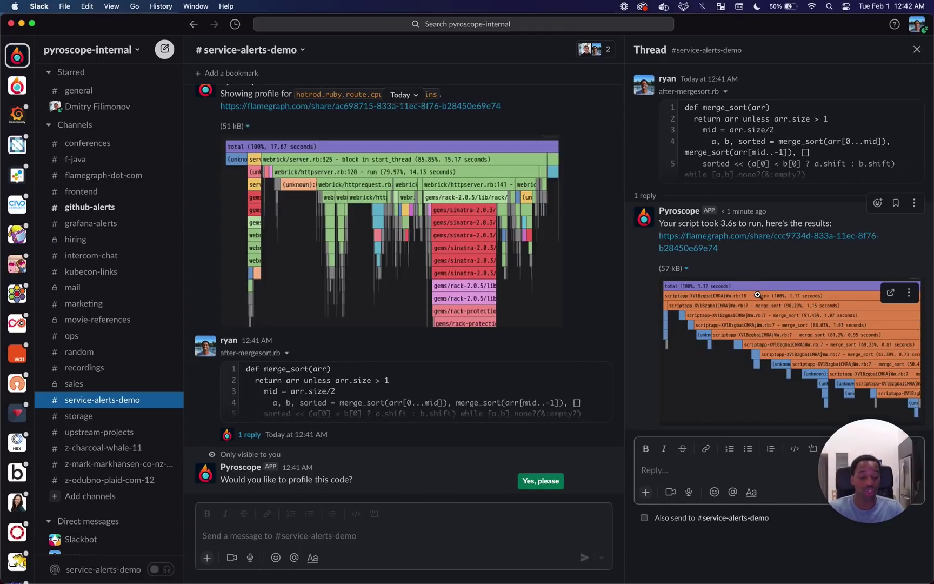
click(756, 235)
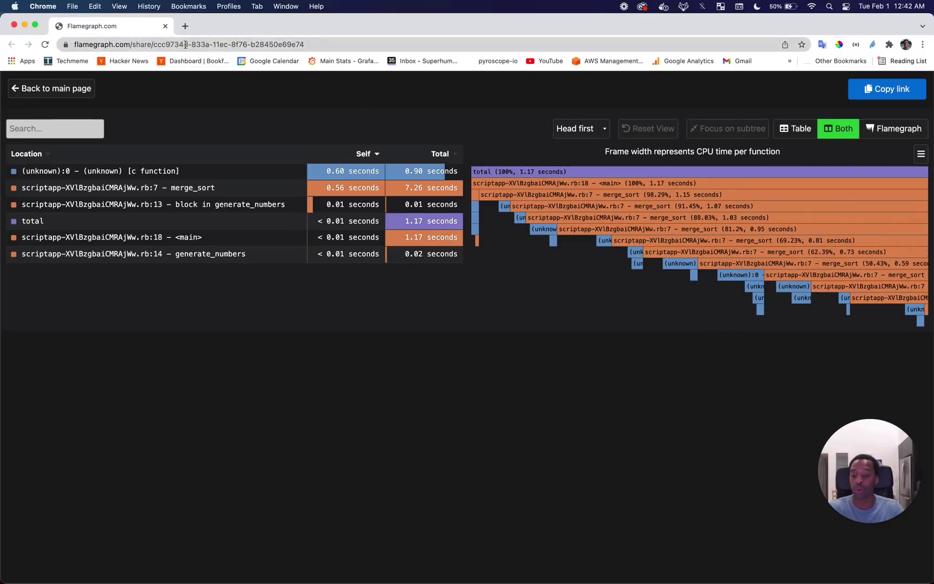
click(164, 26)
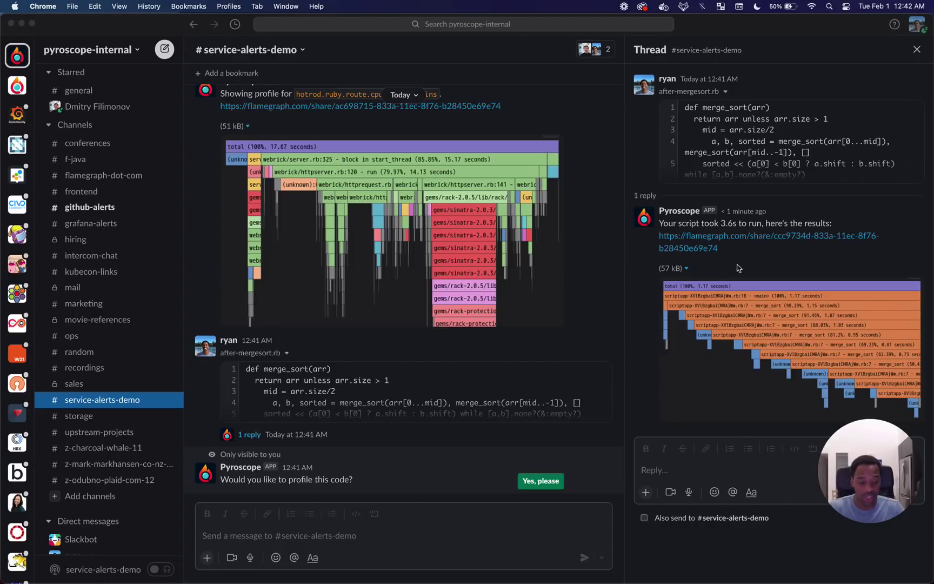
- Start a reply in the after-mergesort.rb thread and close the reopened flamegraph tab
click(719, 472)
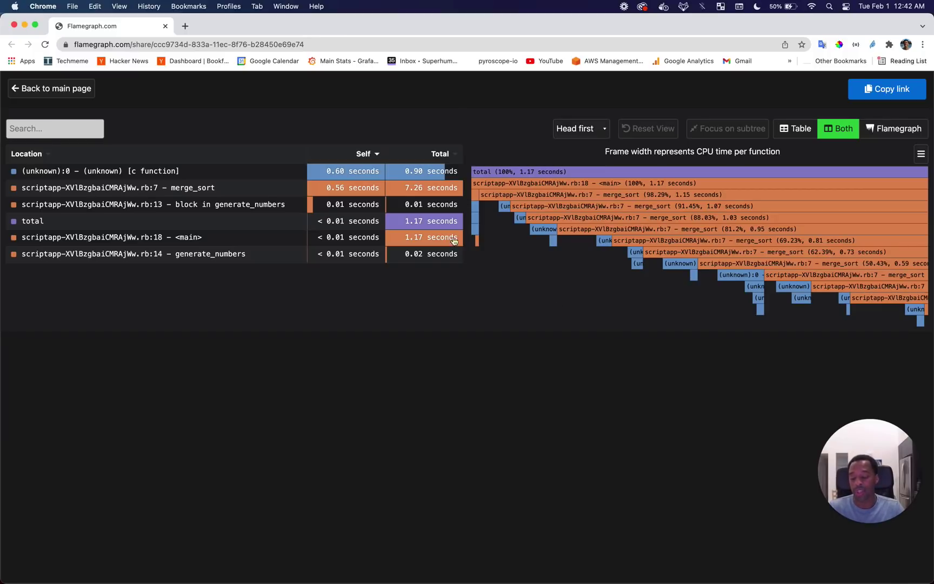
click(165, 26)
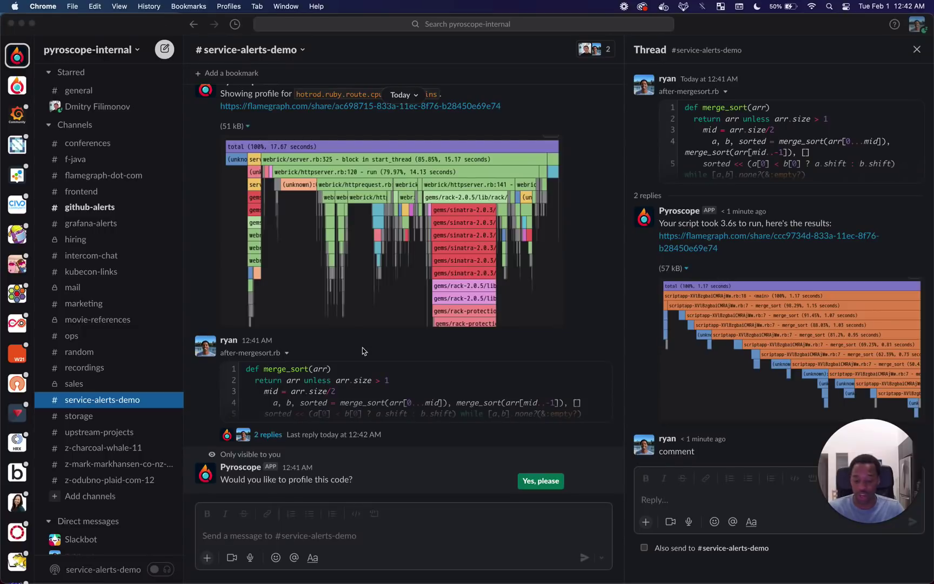